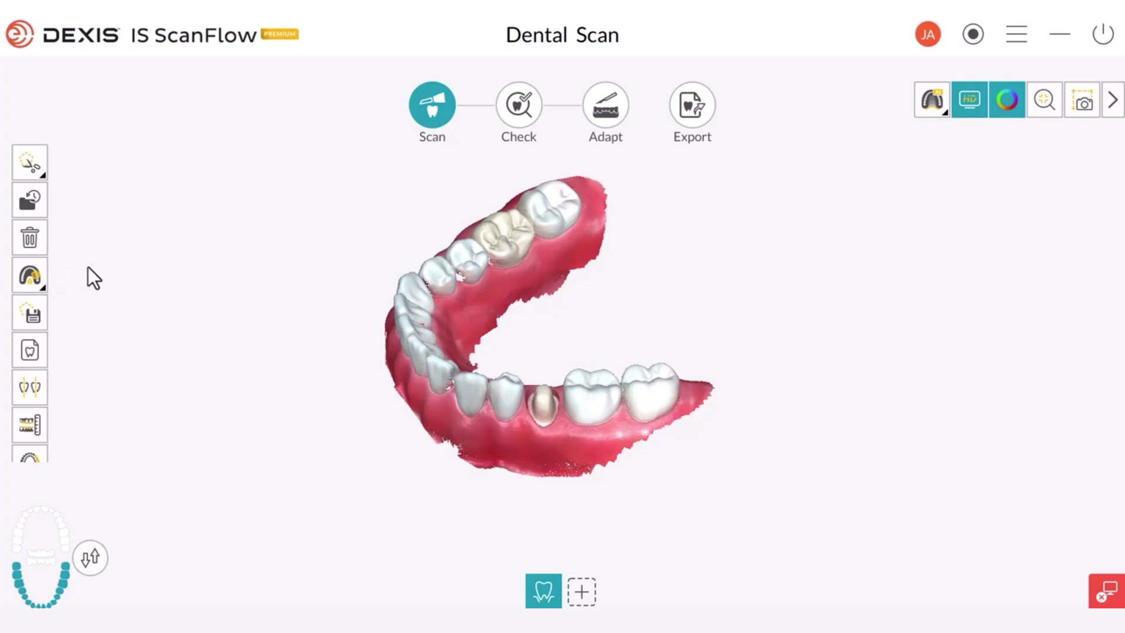
Rotate, zoom and pan the lower-arch scan until the prepared tooth fills the view front-on.
mouse_move(578, 320)
left_mouse_down()
mouse_move(585, 346)
mouse_move(598, 314)
left_mouse_up()
scroll(598, 314, "up", 5)
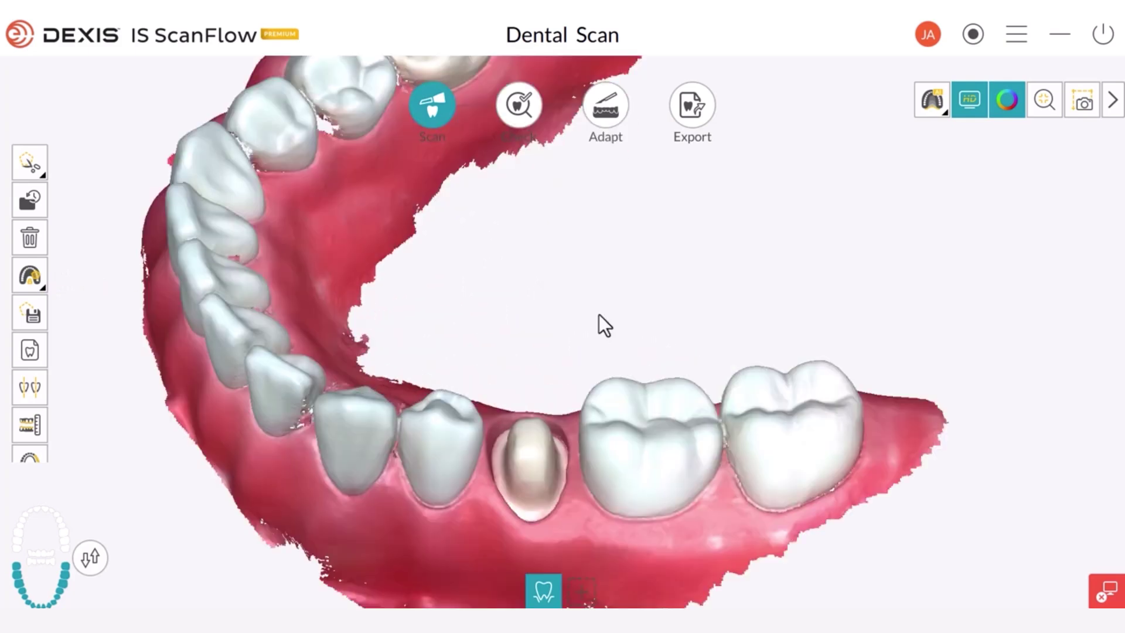
scroll(598, 314, "down", 5)
left_click_drag(612, 258, 584, 287)
mouse_move(600, 290)
right_mouse_down()
mouse_move(615, 271)
mouse_move(616, 305)
right_mouse_up()
scroll(616, 304, "up", 2)
right_click_drag(579, 338, 591, 291)
left_click_drag(591, 292, 498, 335)
scroll(588, 321, "up", 2)
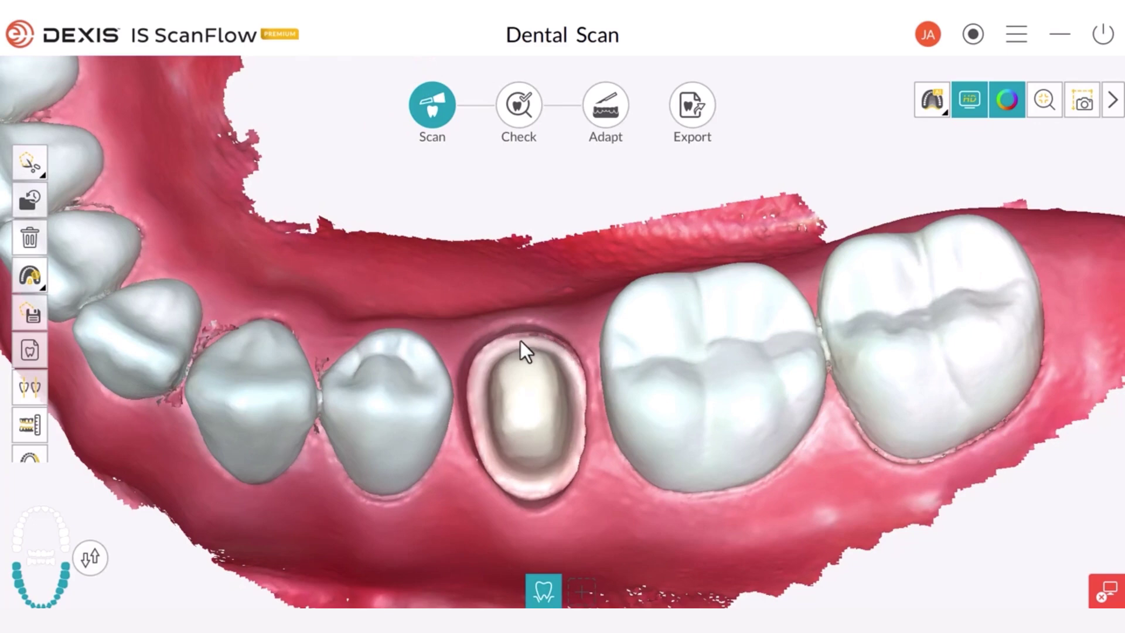
left_click_drag(633, 336, 656, 329)
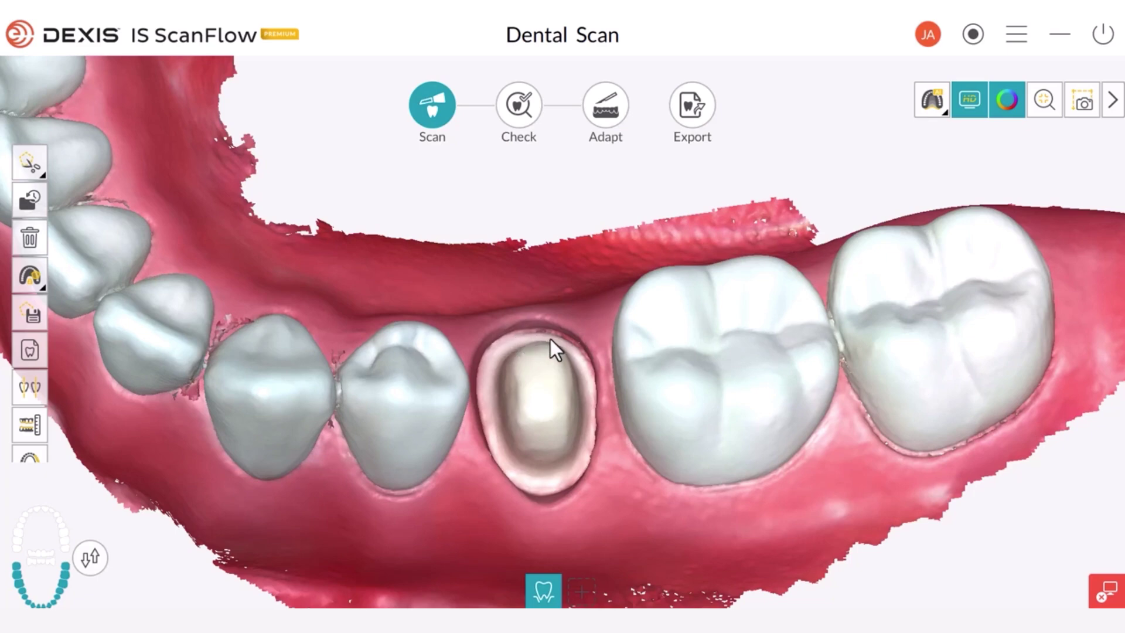
right_click_drag(590, 329, 609, 311)
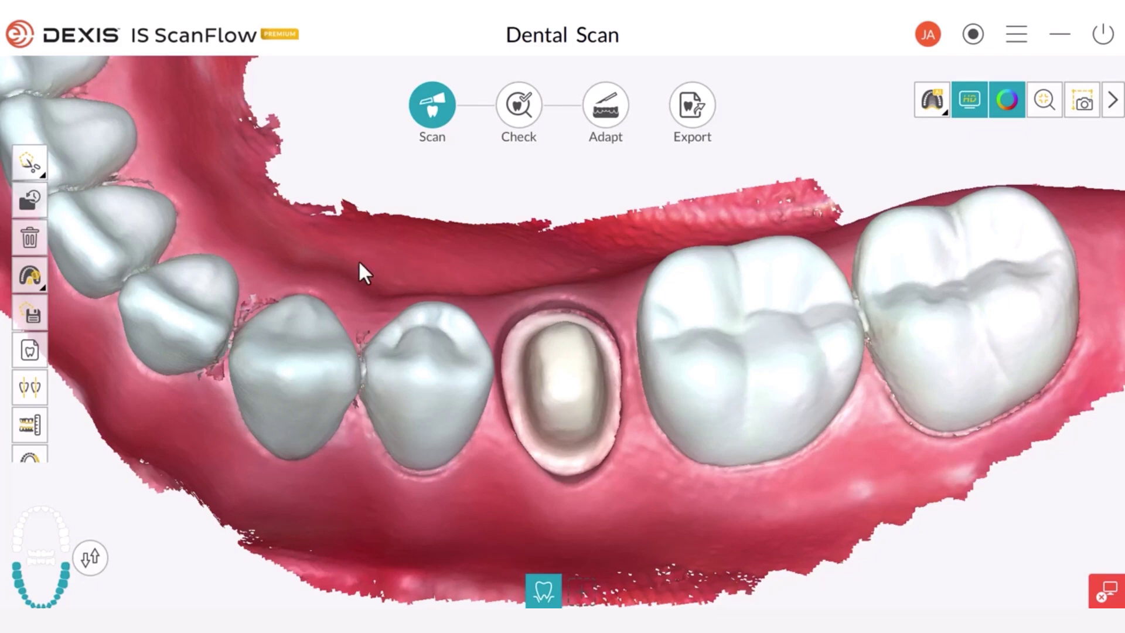
left_click(29, 281)
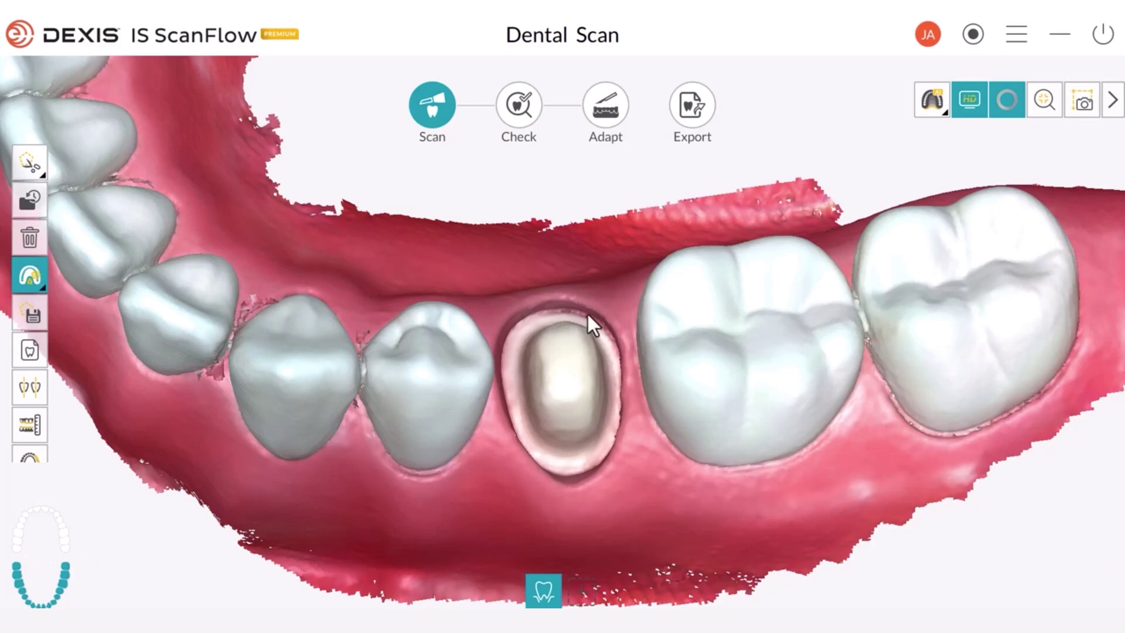
left_click(509, 319)
left_click(506, 339)
left_click(497, 360)
left_click(499, 394)
left_click(519, 423)
left_click(584, 433)
left_click(615, 423)
double_click(618, 329)
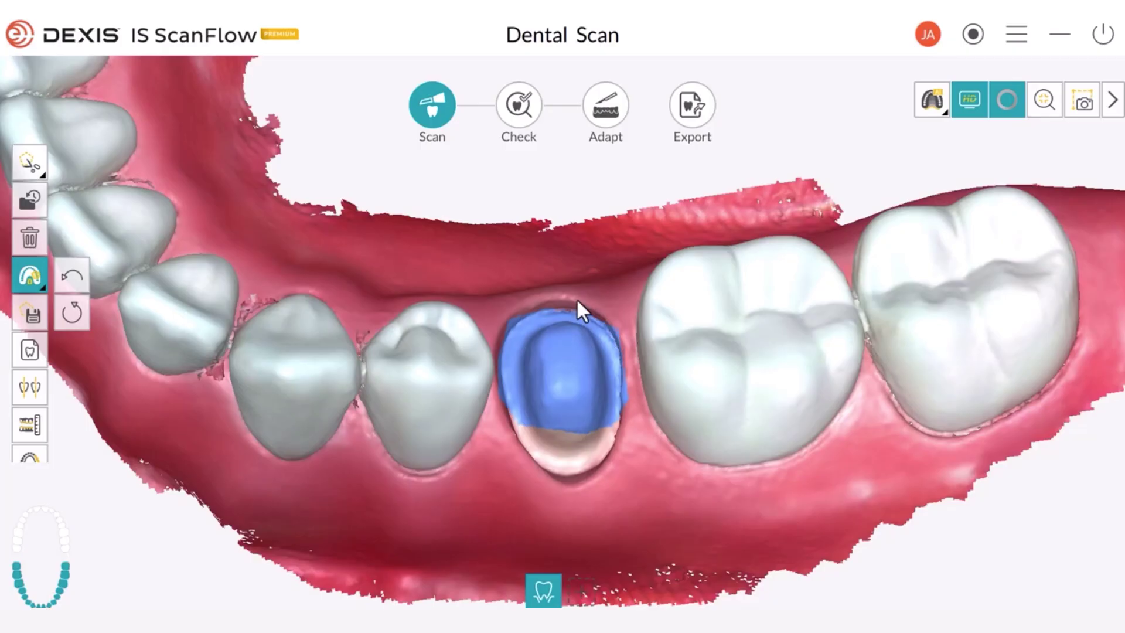
left_click(564, 347)
left_click(26, 284)
left_click_drag(617, 323, 583, 351)
left_click(37, 283)
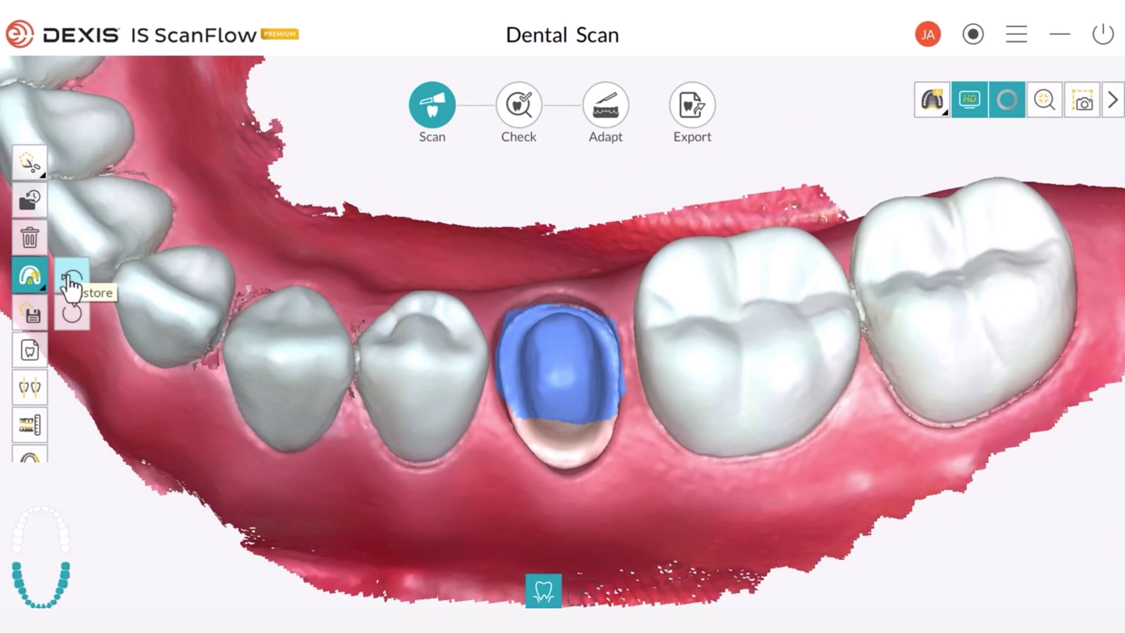
left_click(71, 275)
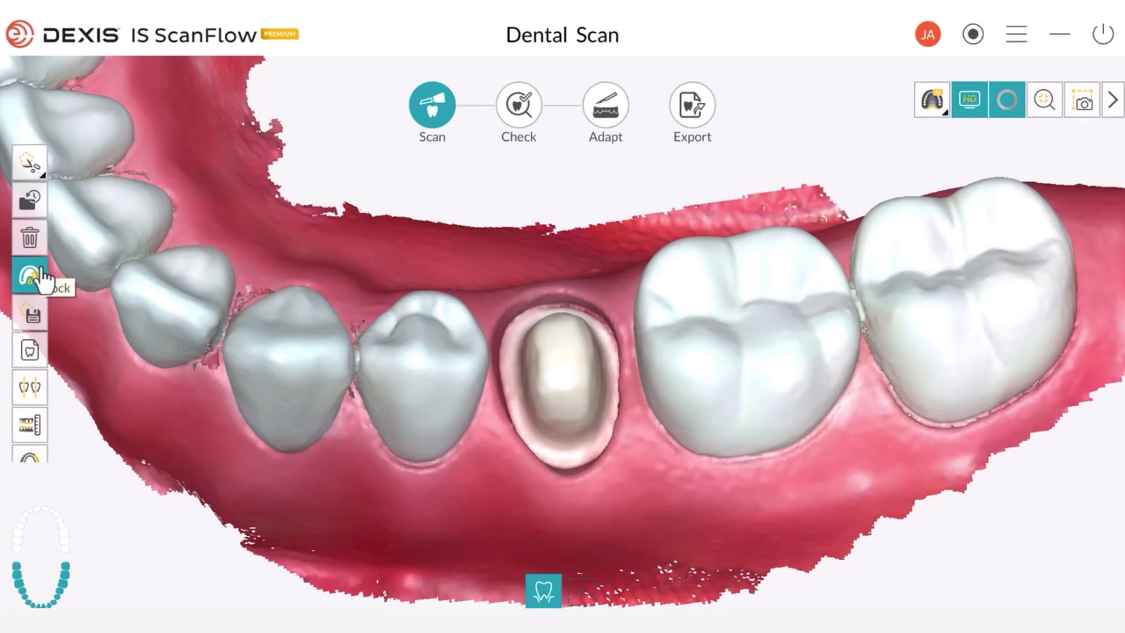
Outline the prepared tooth and its gum margin with seven points and close it to lock the area.
left_click(582, 300)
left_click(522, 296)
left_click(497, 336)
left_click(494, 402)
left_click(530, 471)
left_click(569, 486)
left_click(612, 472)
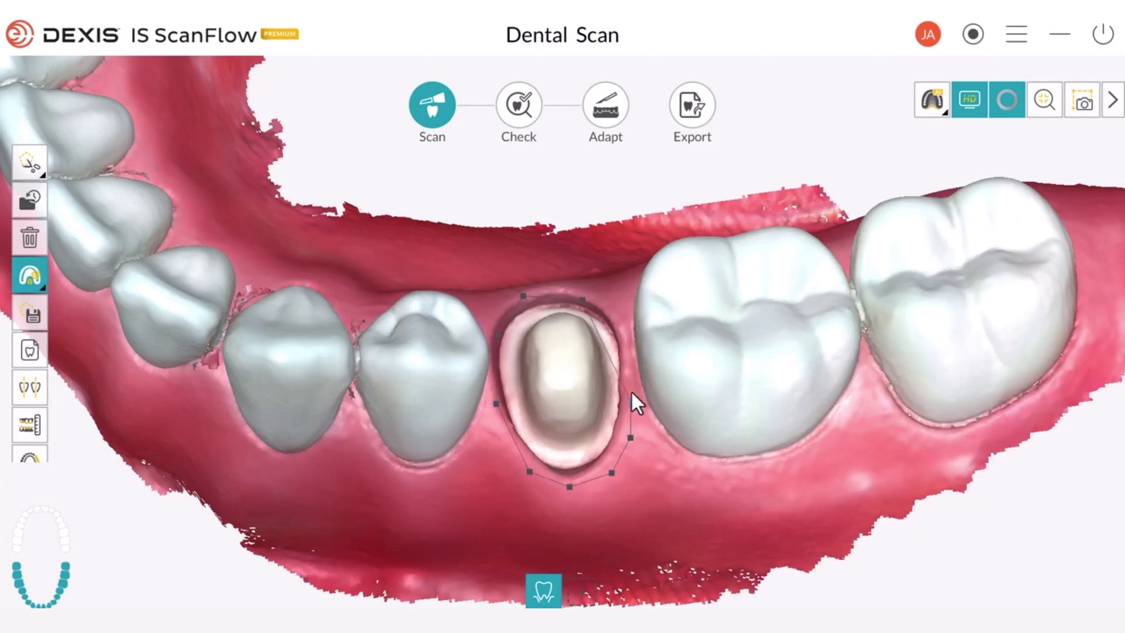
double_click(629, 321)
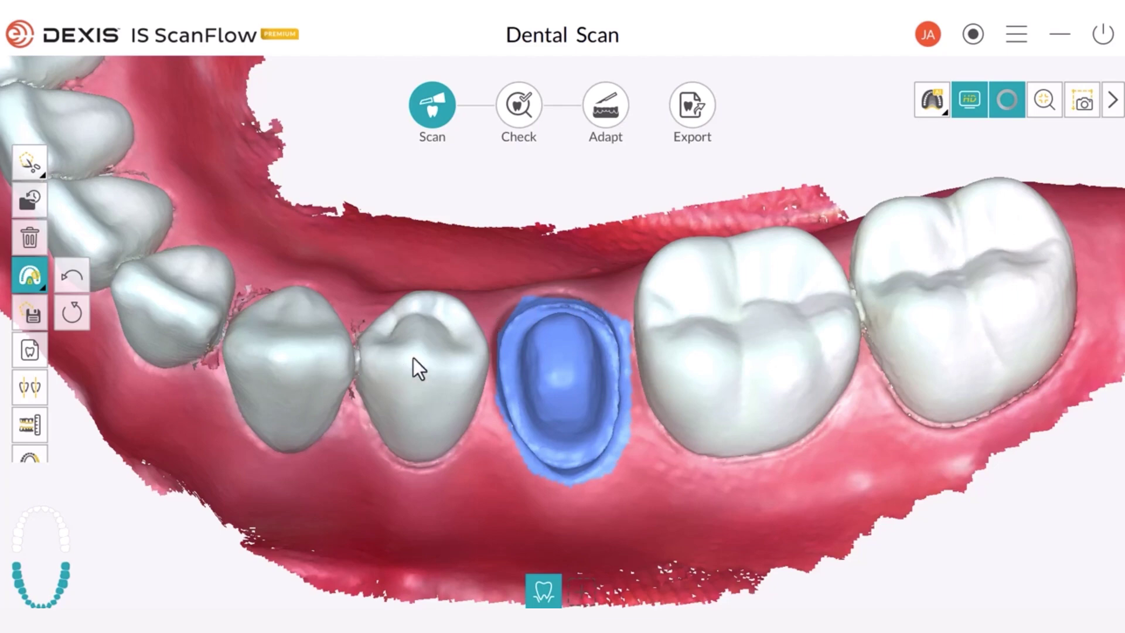
left_click(44, 291)
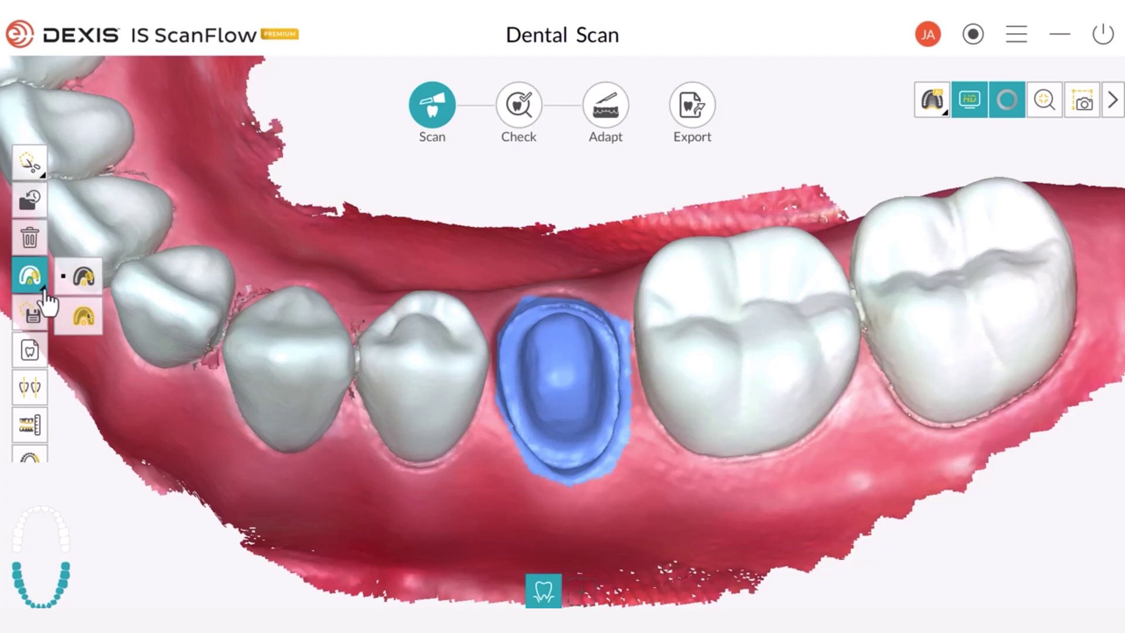
Switch to Reverse Lock, dismiss the tip, and select the molar with a closed outline.
left_click(79, 314)
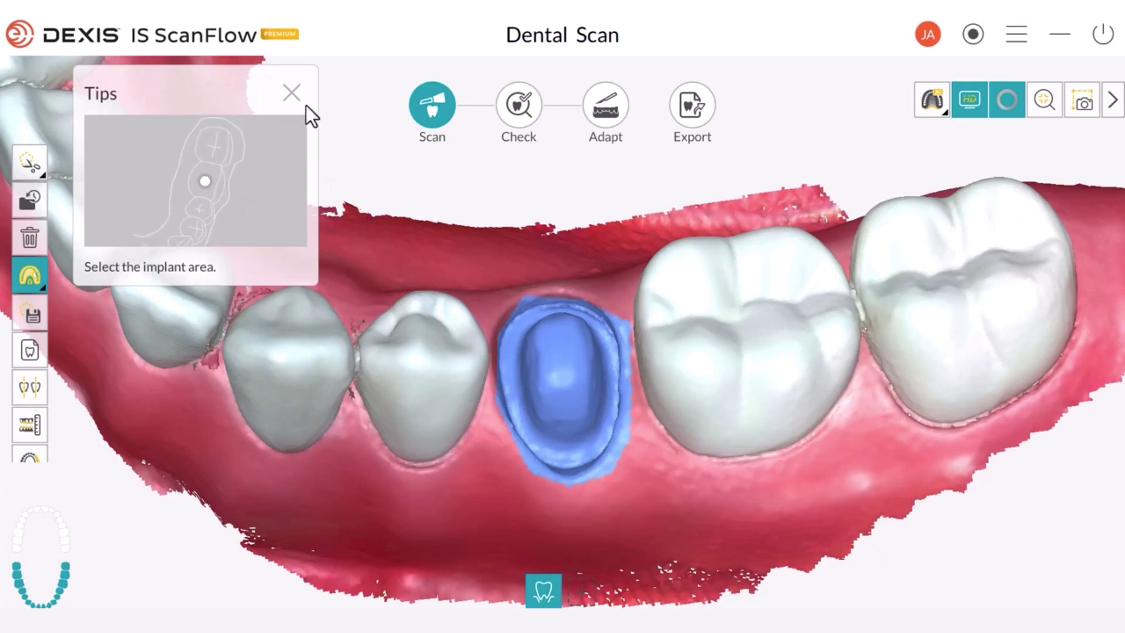
left_click(290, 94)
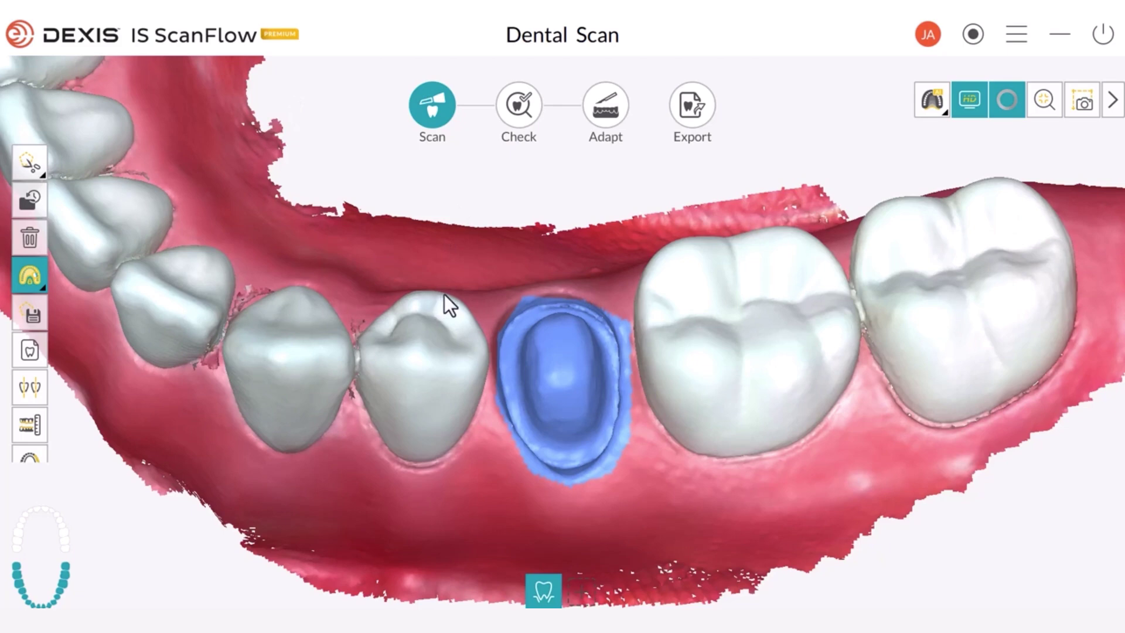
left_click(694, 247)
left_click(634, 267)
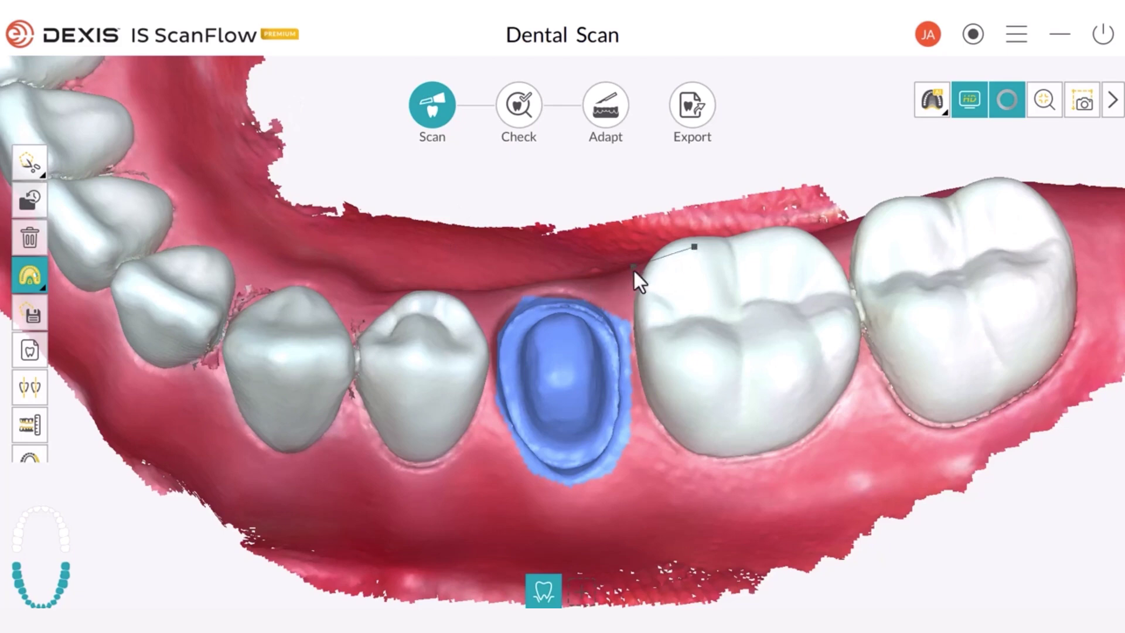
left_click(634, 338)
left_click(667, 452)
left_click(795, 447)
left_click(852, 391)
left_click(872, 332)
double_click(831, 230)
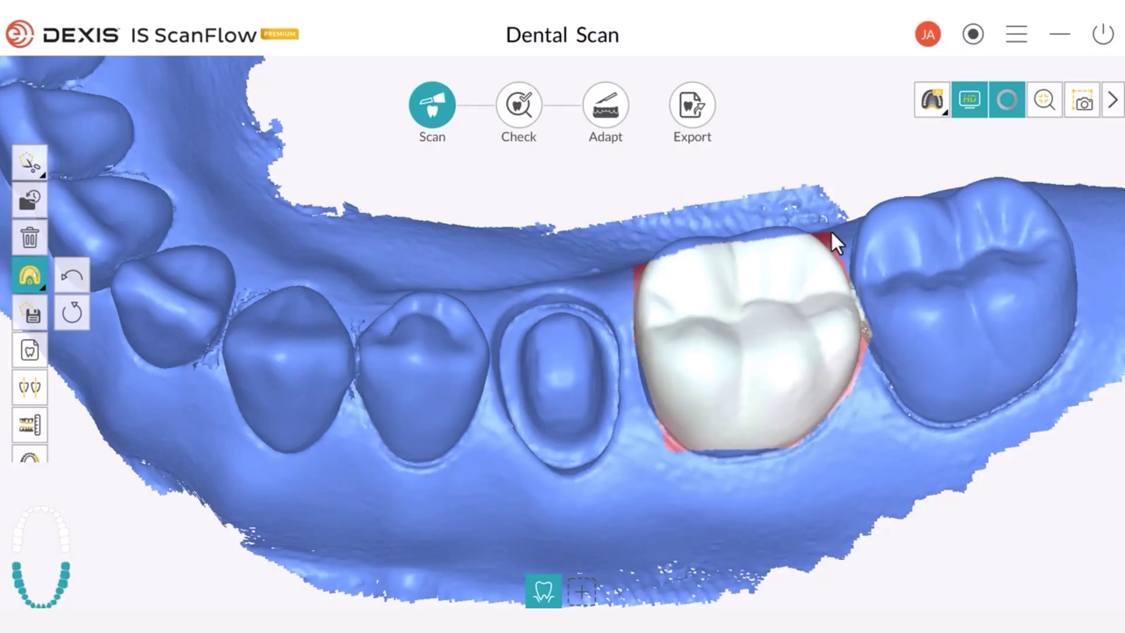
Reset all locks so the whole arch returns to natural colour.
scroll(775, 311, "down", 5)
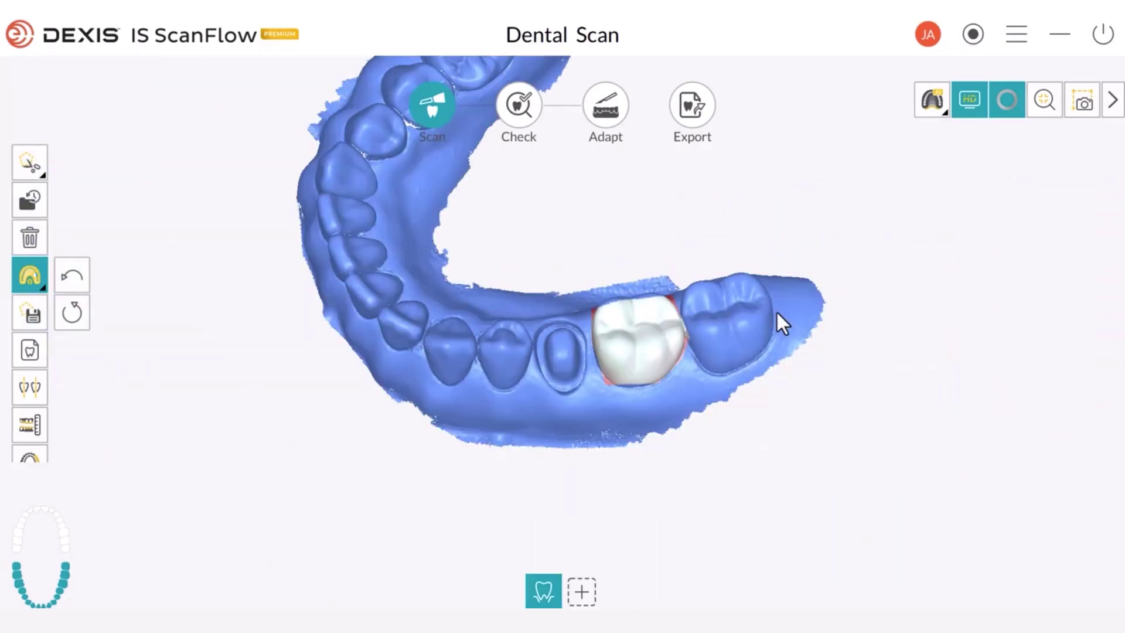
scroll(775, 310, "up", 5)
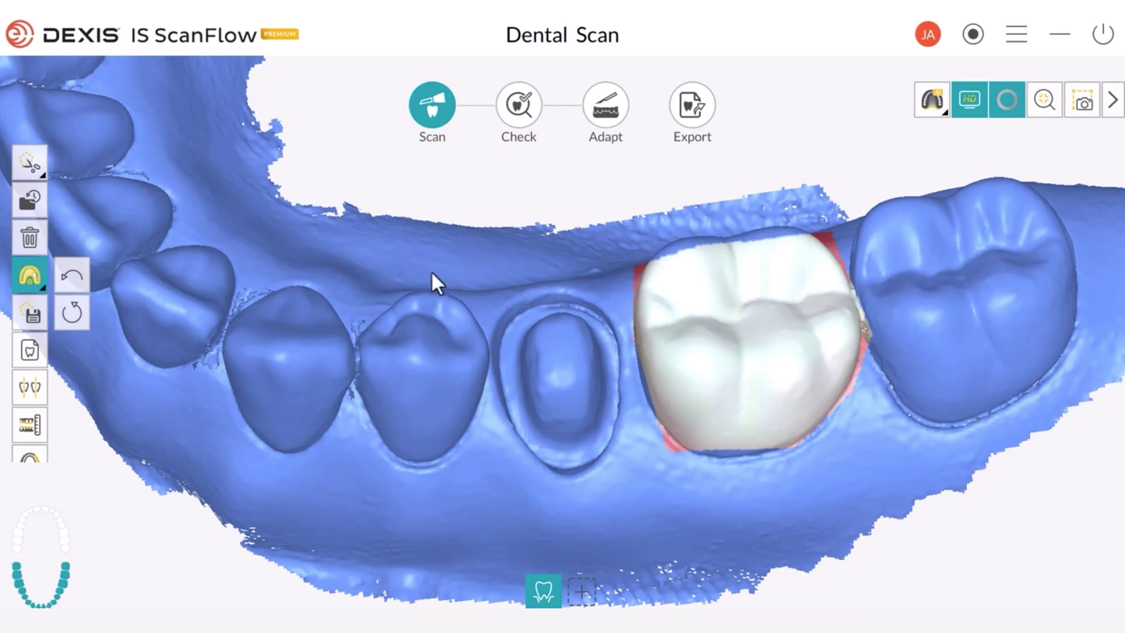
left_click(72, 315)
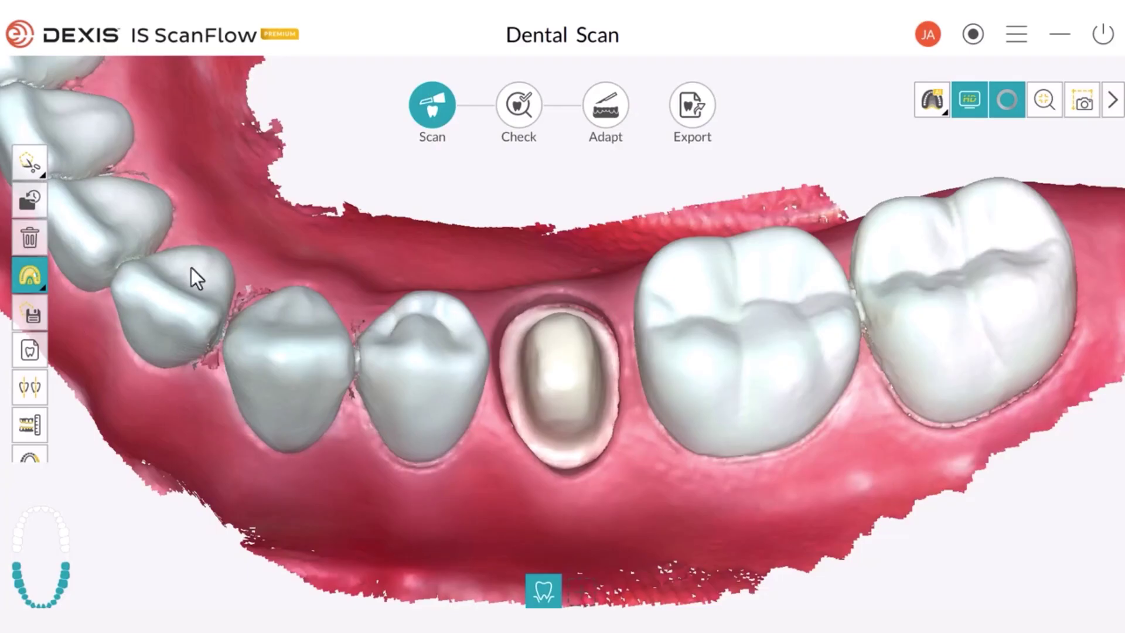
left_click(43, 293)
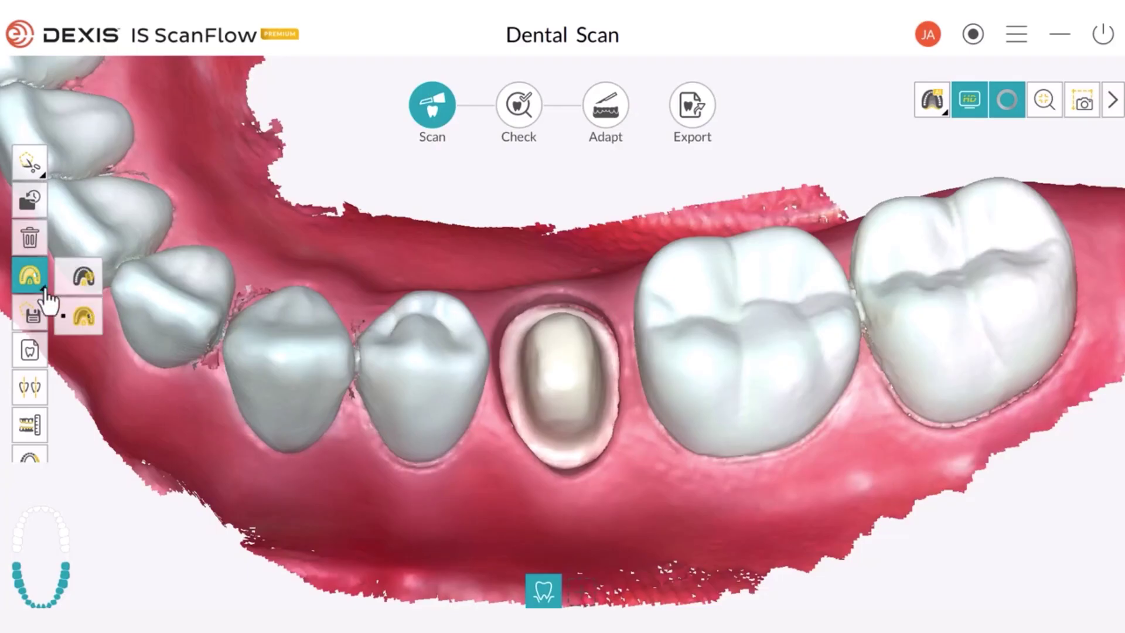
Return to regular locking and select the premolar with a closed outline.
left_click(75, 282)
left_click(344, 401)
left_click(437, 427)
left_click(479, 381)
double_click(481, 307)
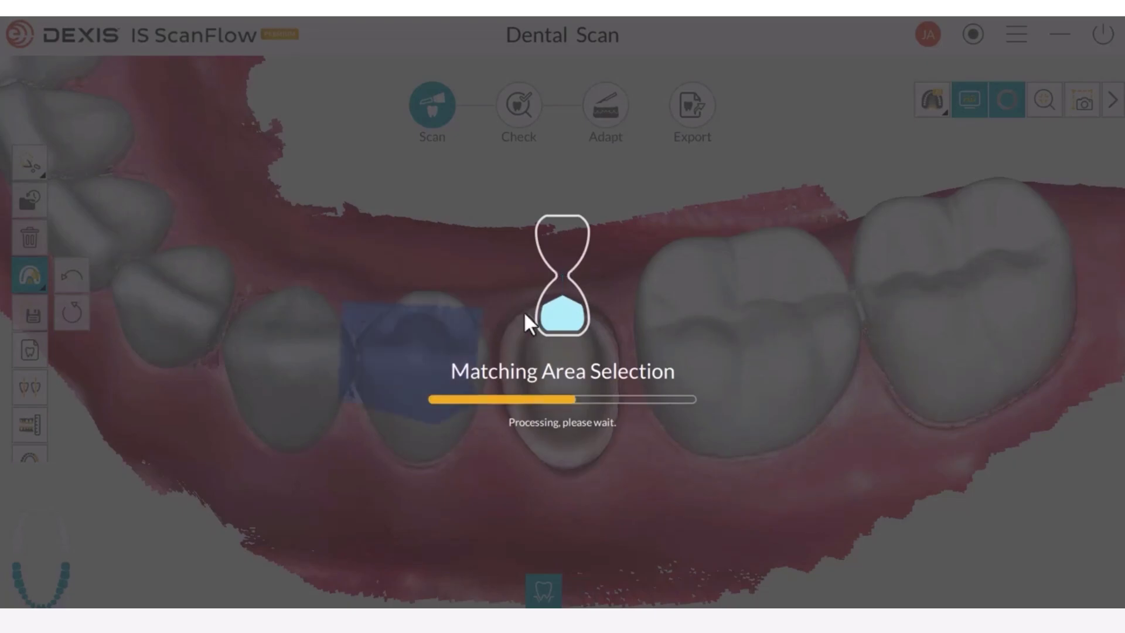
Select the molar with a six-point closed outline.
left_click(672, 388)
left_click(744, 373)
left_click(812, 329)
left_click(816, 301)
left_click(804, 256)
double_click(692, 259)
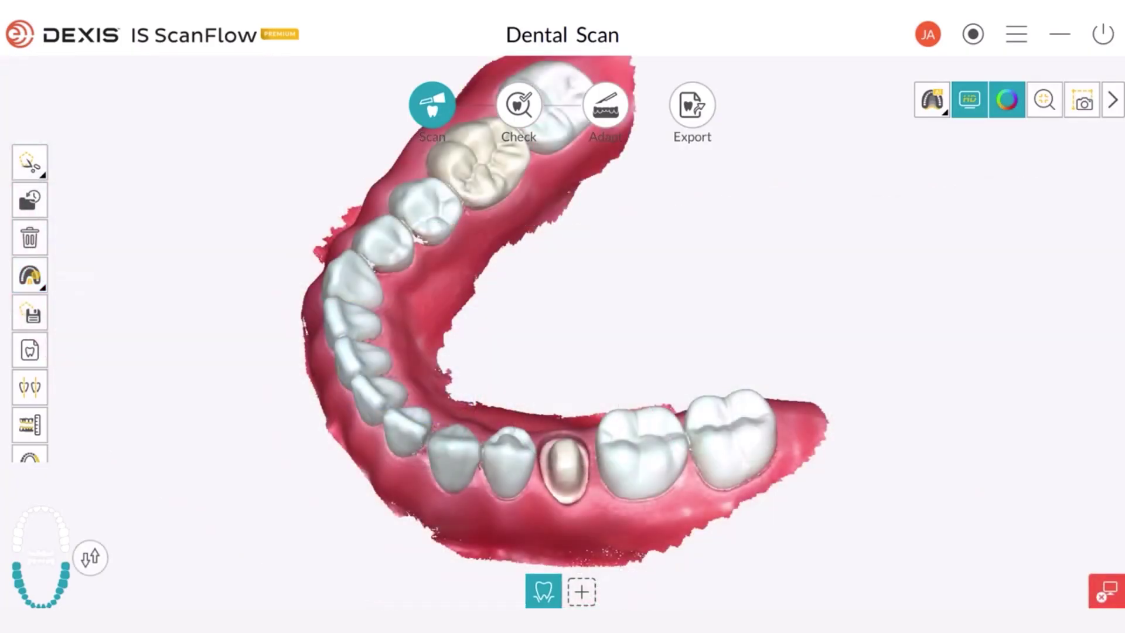
Reposition the arch and begin a Lock outline around the prepared tooth.
right_click_drag(640, 371, 588, 304)
scroll(560, 350, "up", 3)
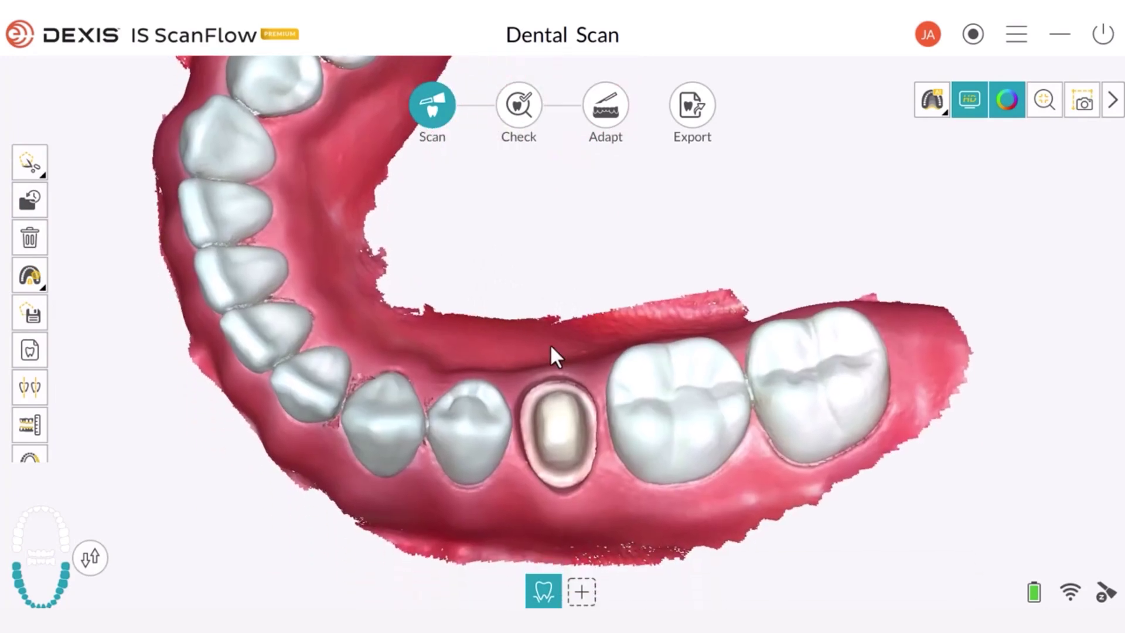
scroll(551, 347, "down", 2)
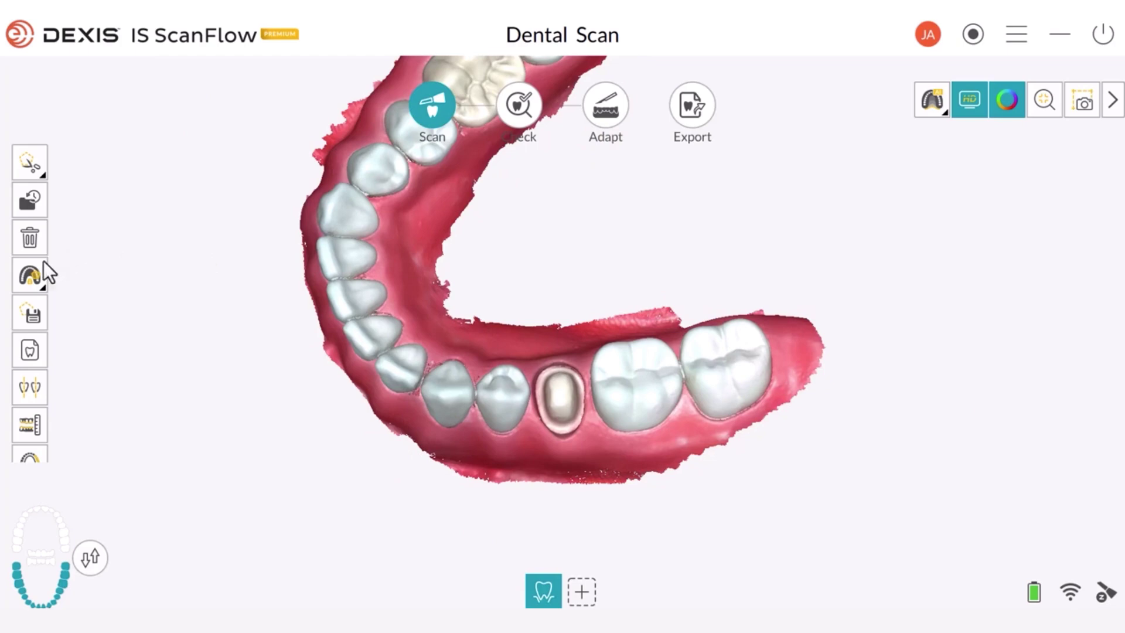
left_click(28, 280)
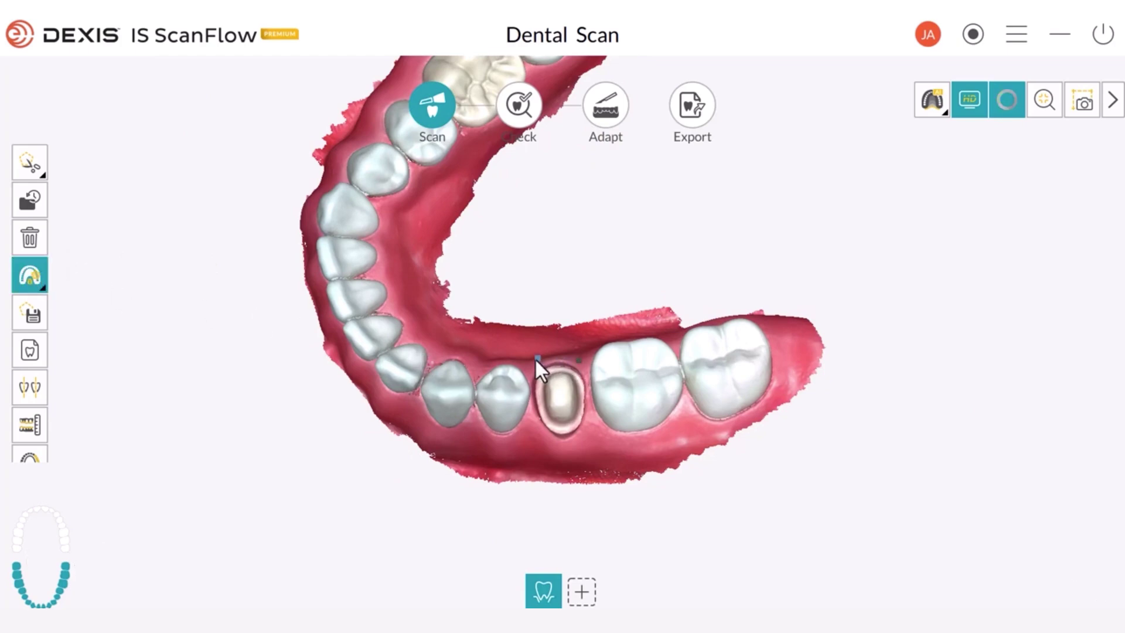
mouse_move(533, 402)
left_mouse_down()
mouse_move(538, 439)
mouse_move(579, 445)
mouse_move(590, 393)
mouse_move(620, 451)
mouse_move(666, 427)
left_mouse_up()
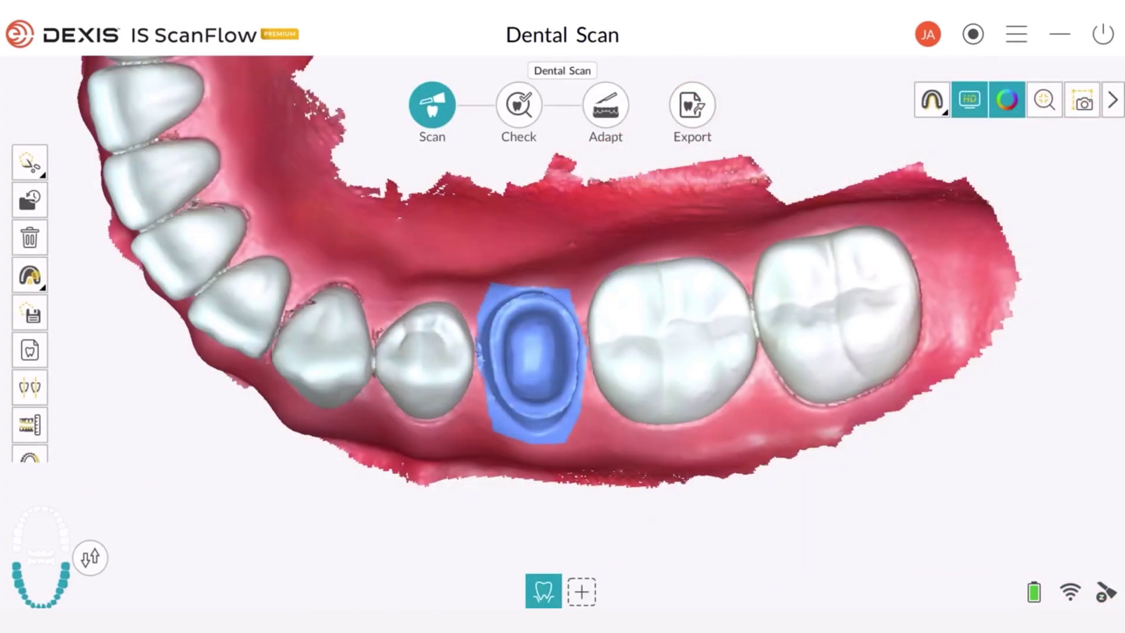
Pan and orbit the arch to view the tooth sides and the rear molars.
right_click_drag(597, 419, 643, 463)
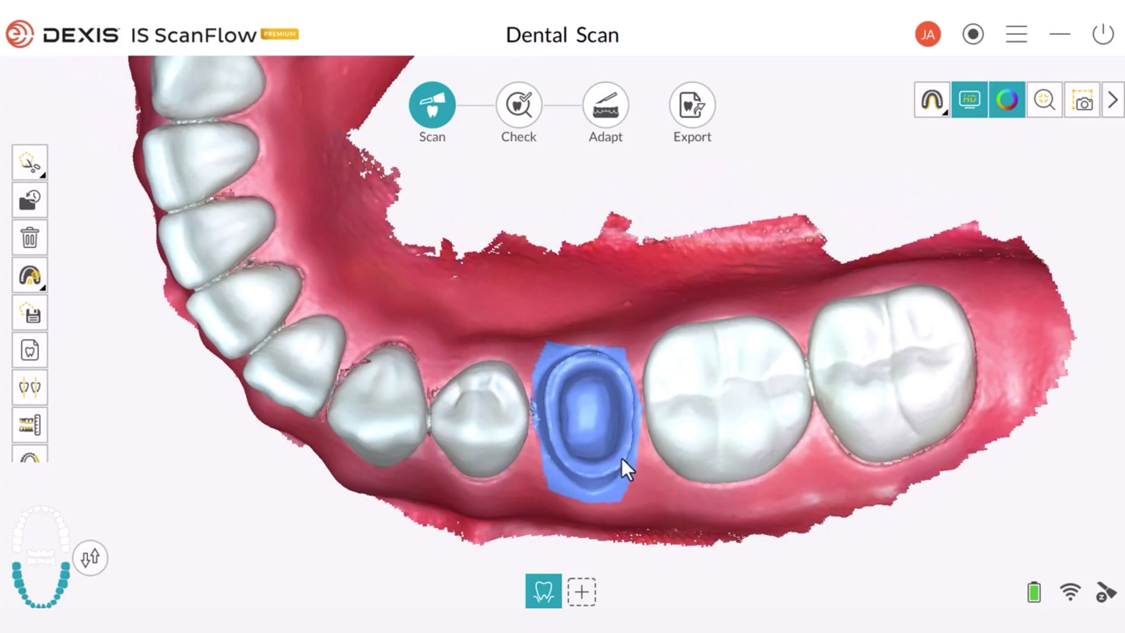
left_click_drag(617, 479, 686, 375)
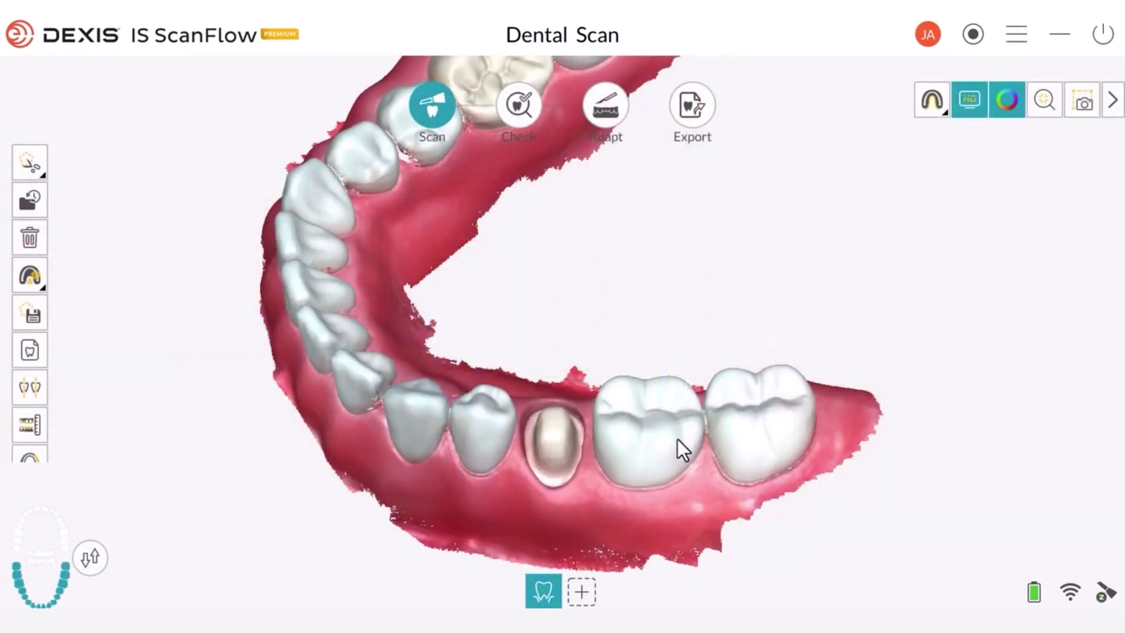
left_click_drag(677, 438, 329, 318)
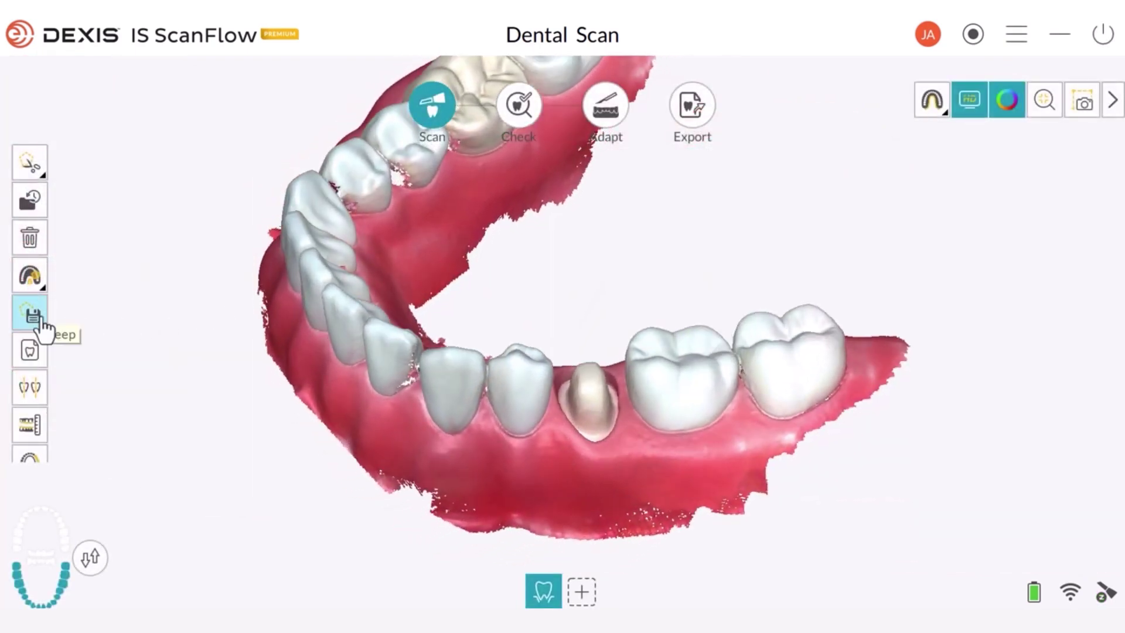
Reorient the arch model for review and advance to the Check stage.
left_click_drag(554, 342, 522, 329)
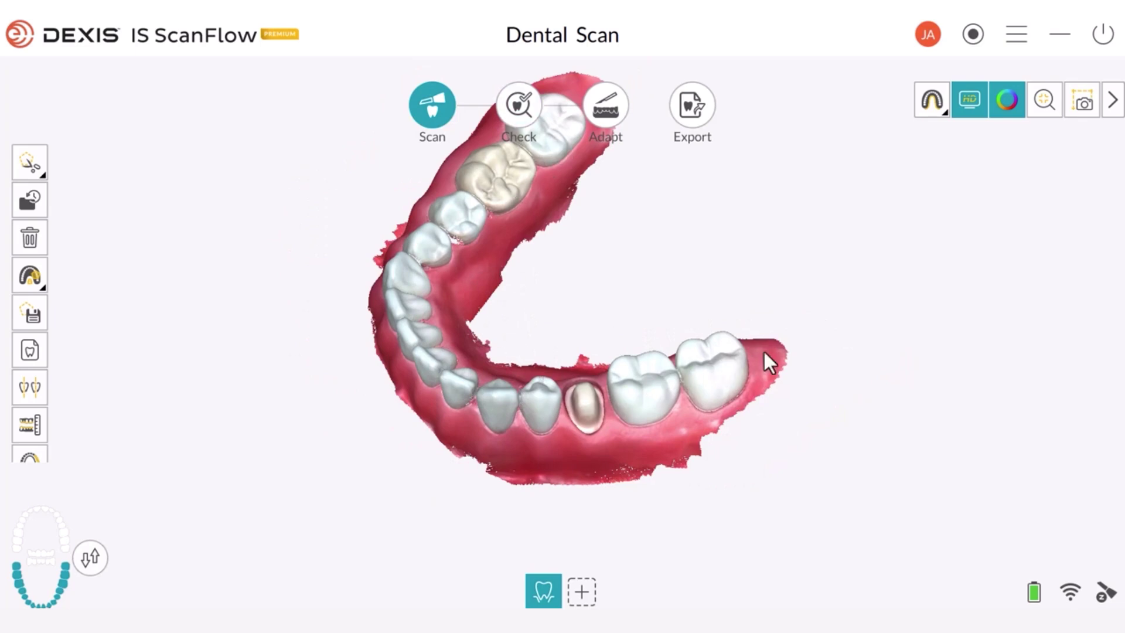
left_click(518, 106)
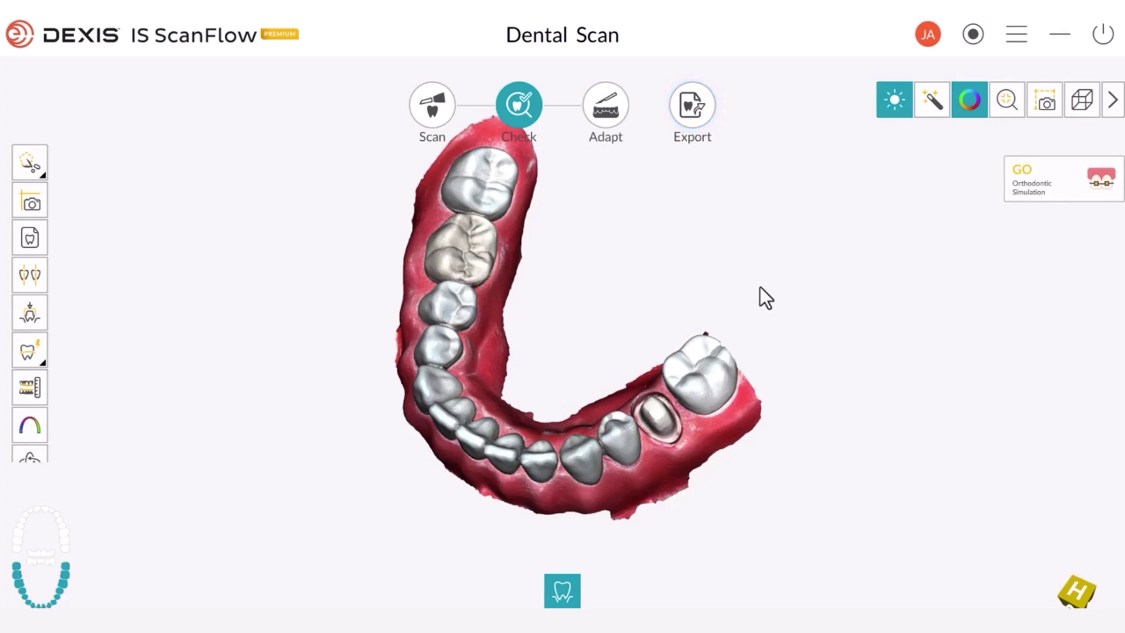
Go back to the Scan stage and accept discarding the refined scans with OK.
left_click(433, 111)
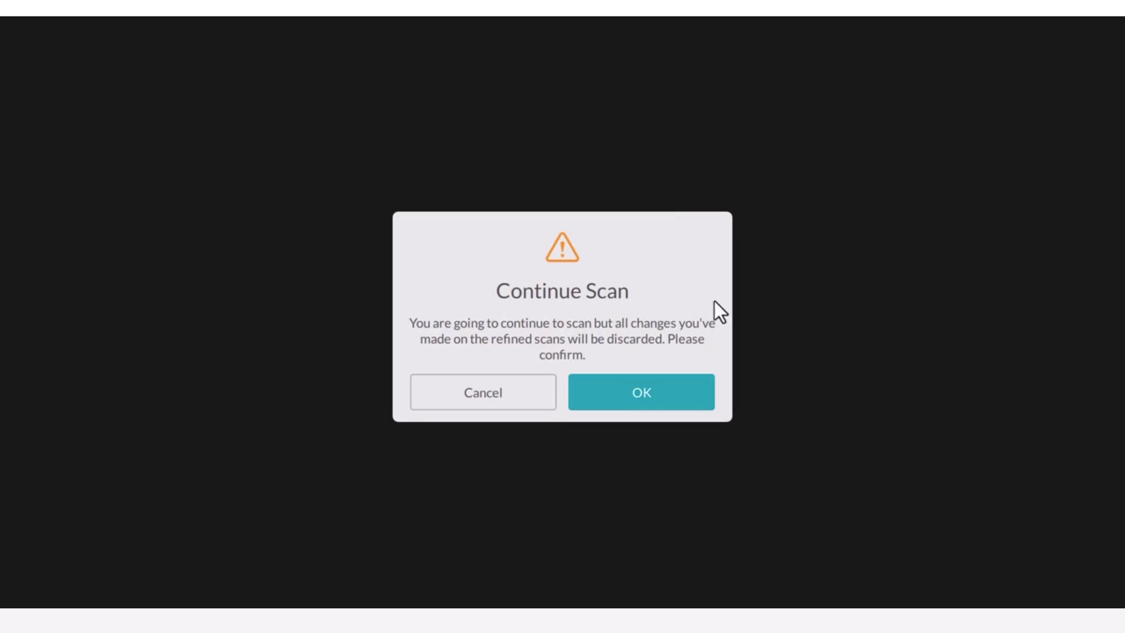
left_click(673, 401)
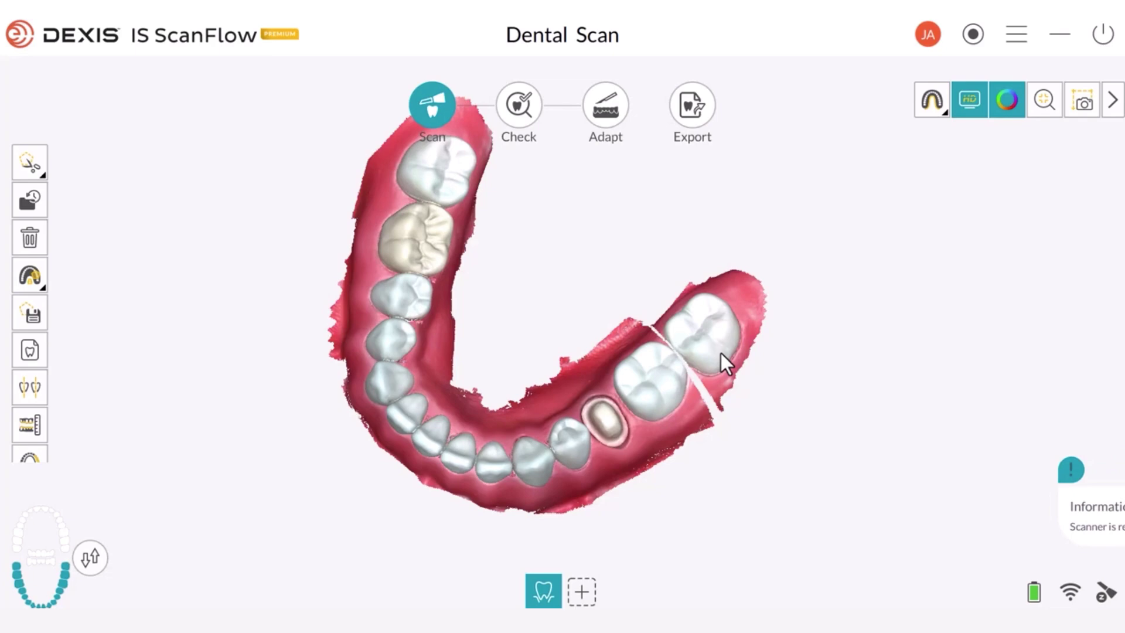
left_click(31, 316)
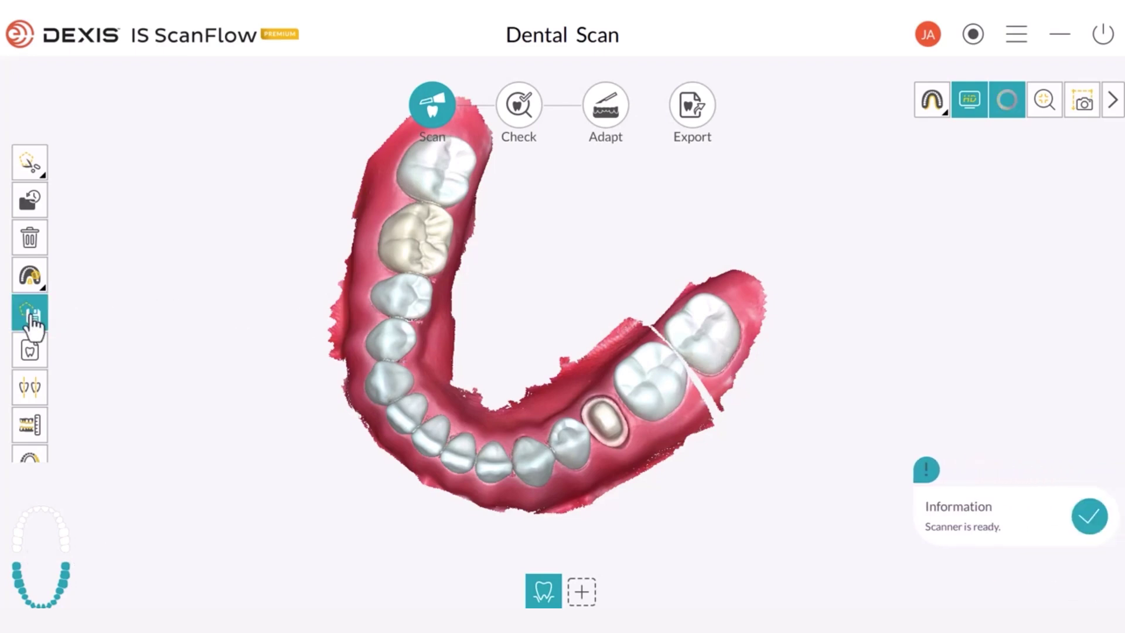
Outline the two rear molars behind the prep with a six-point polygon to keep them.
left_click(634, 254)
left_click(602, 314)
left_click(656, 420)
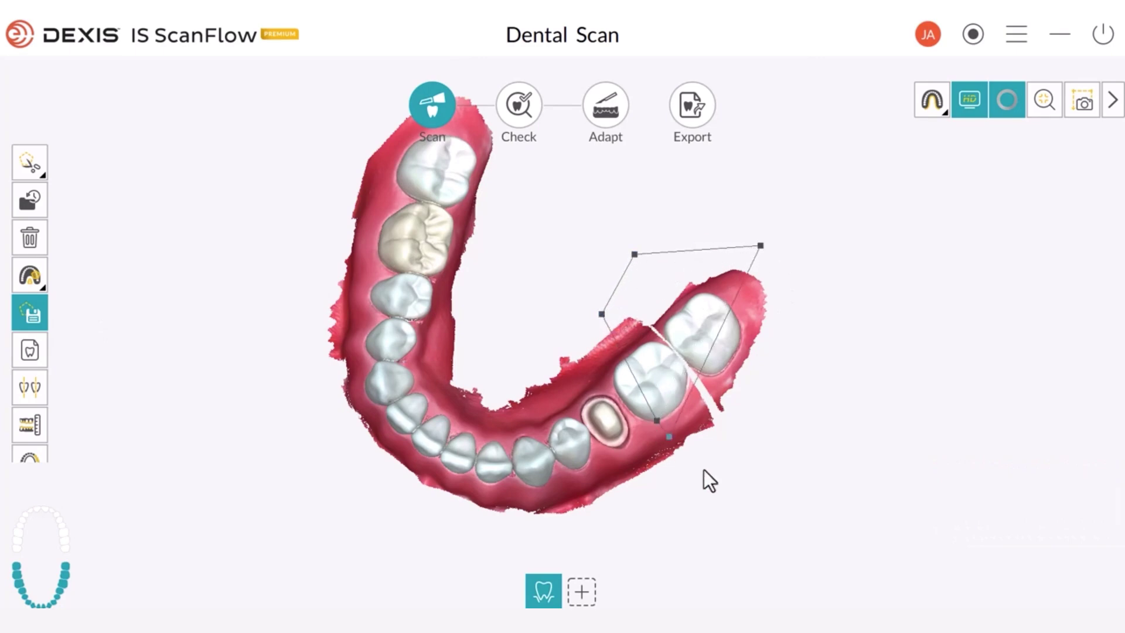
left_click(730, 487)
left_click(775, 404)
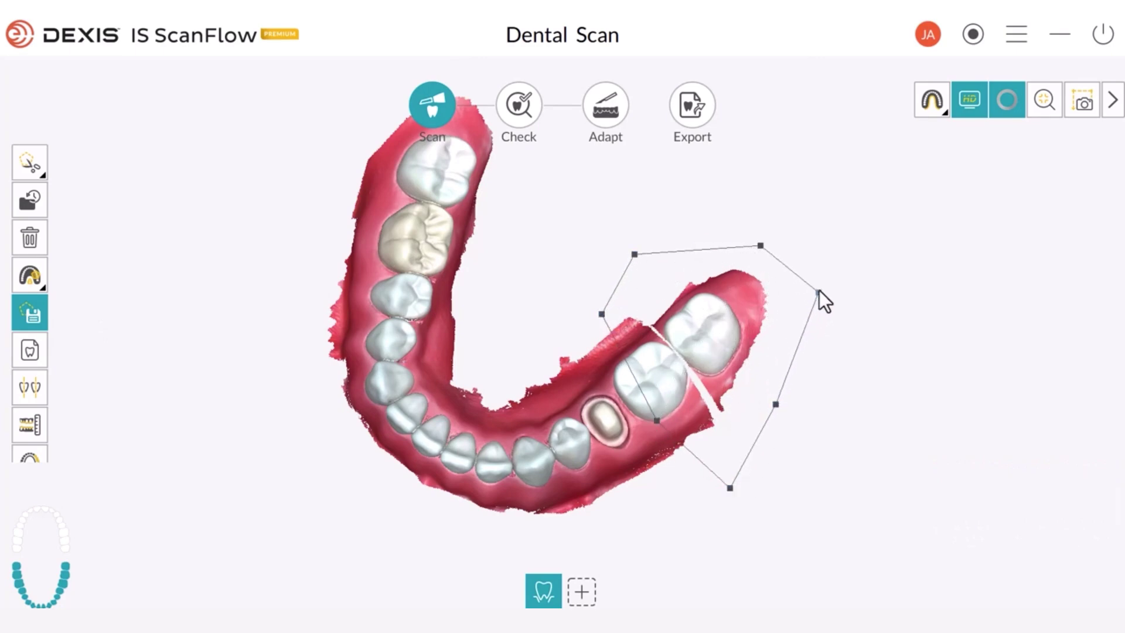
double_click(818, 287)
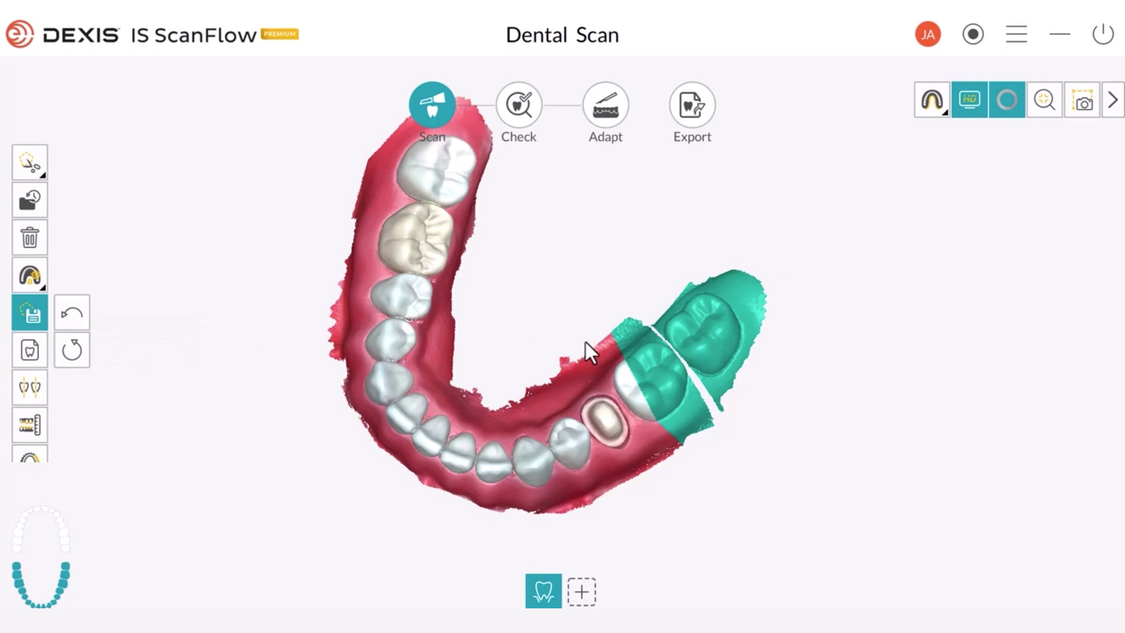
Refine the scan at High resolution, then orbit and zoom to review the refined arch.
left_click(521, 118)
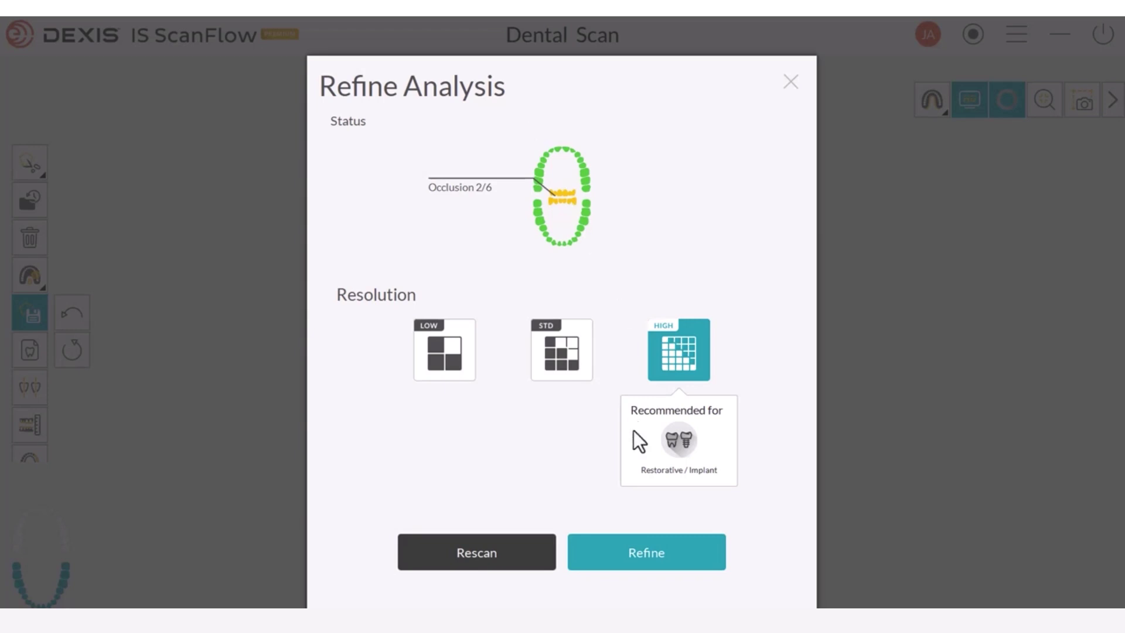
left_click(625, 554)
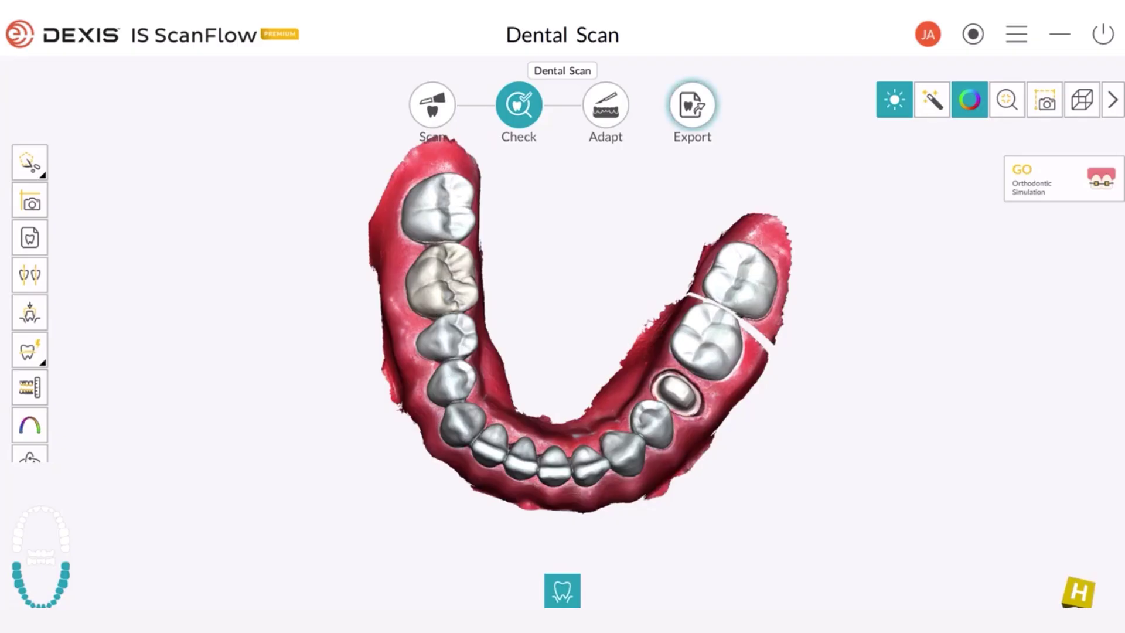
left_click_drag(505, 398, 700, 477)
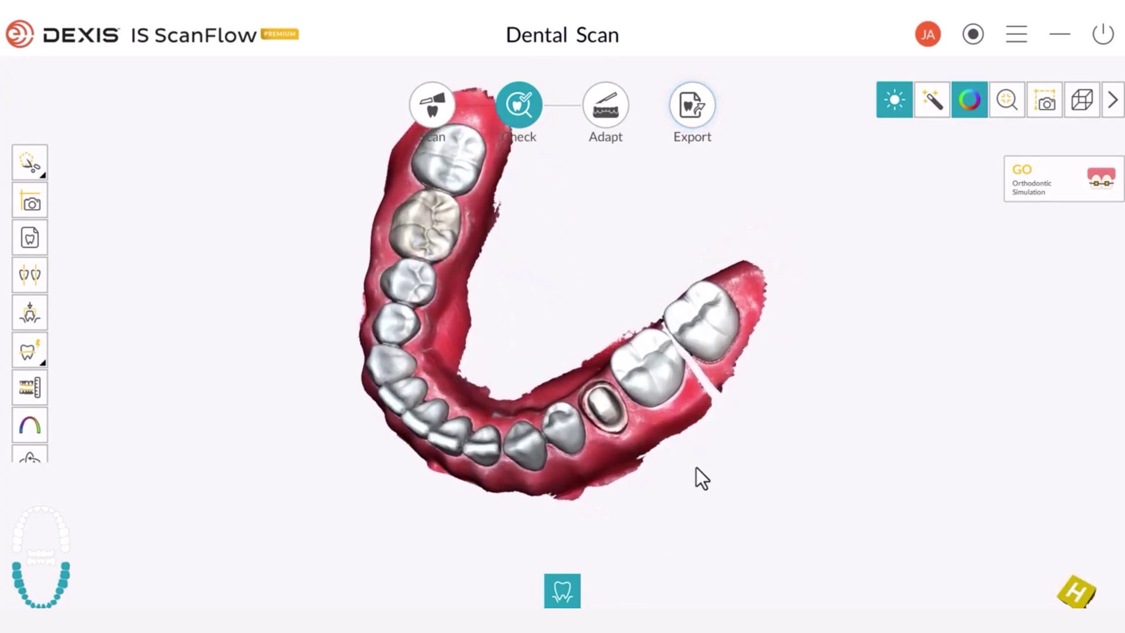
scroll(697, 474, "up", 5)
left_click_drag(707, 310, 683, 319)
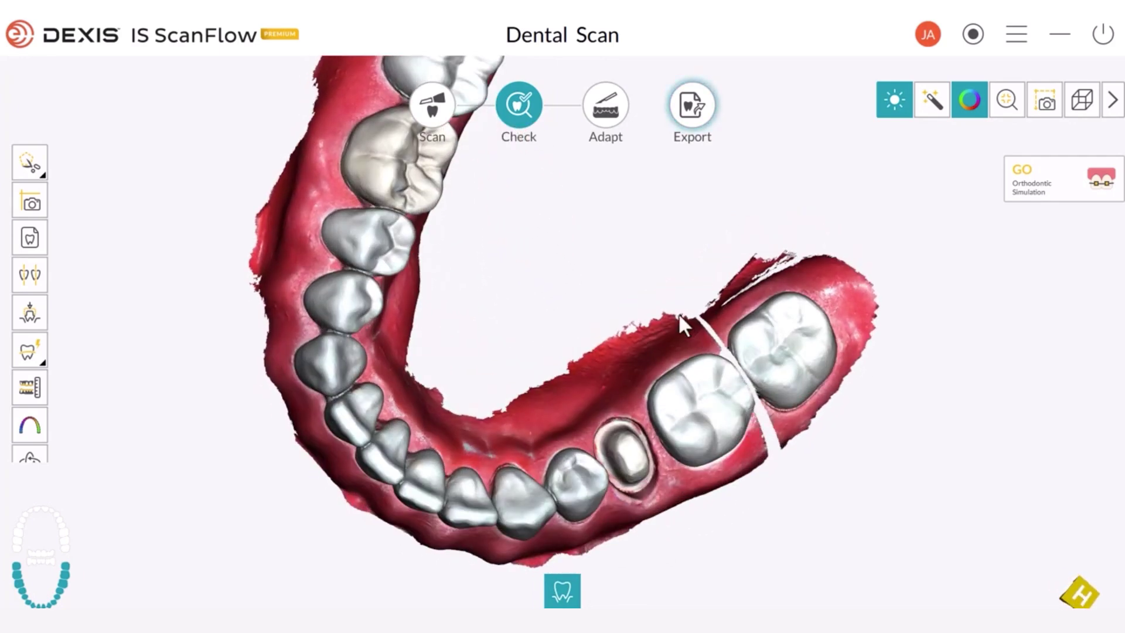
left_click_drag(672, 527, 788, 363)
left_click_drag(542, 398, 477, 393)
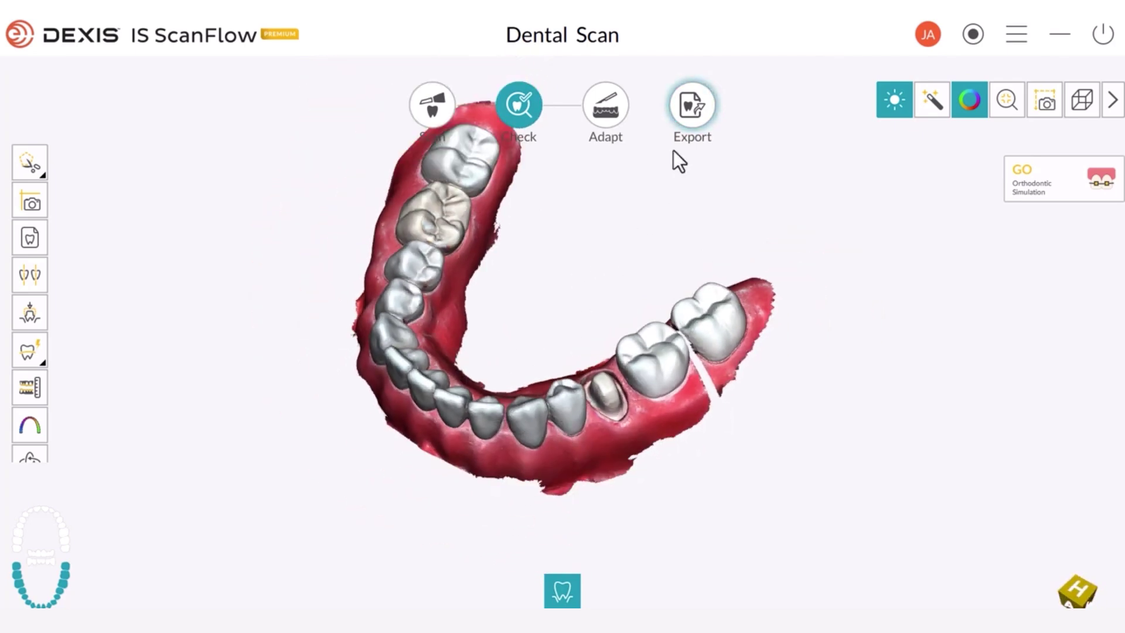